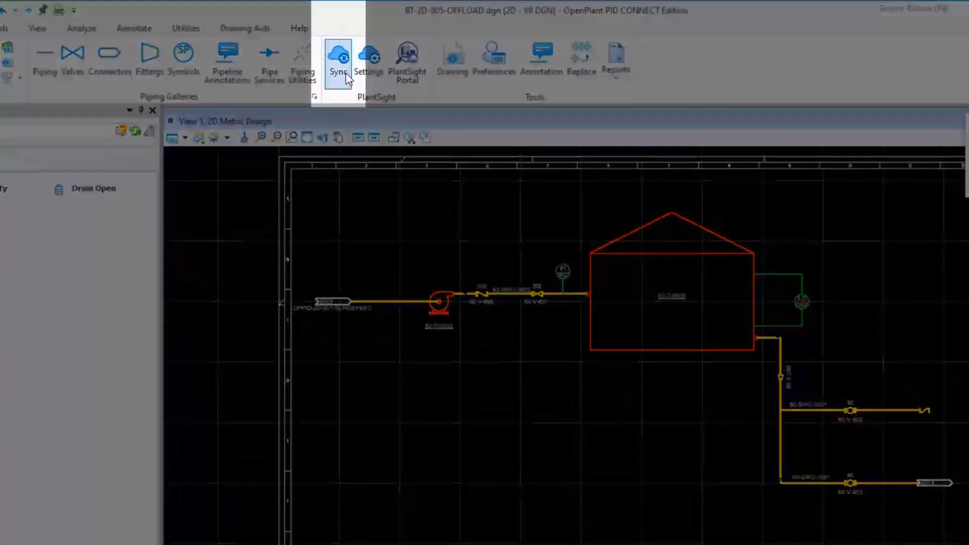
Push the sour water offload drawing's changes to PlantSight and accept the differences
click(348, 81)
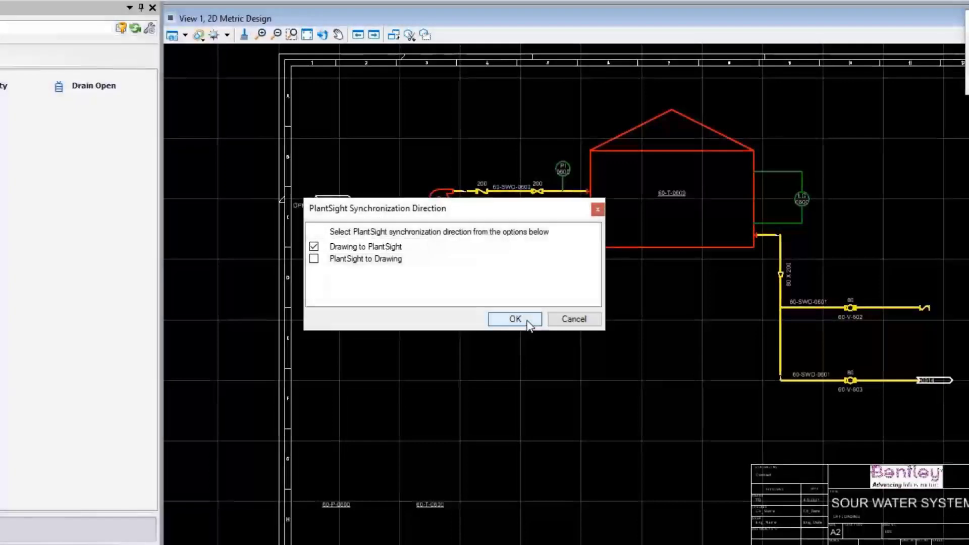
click(528, 322)
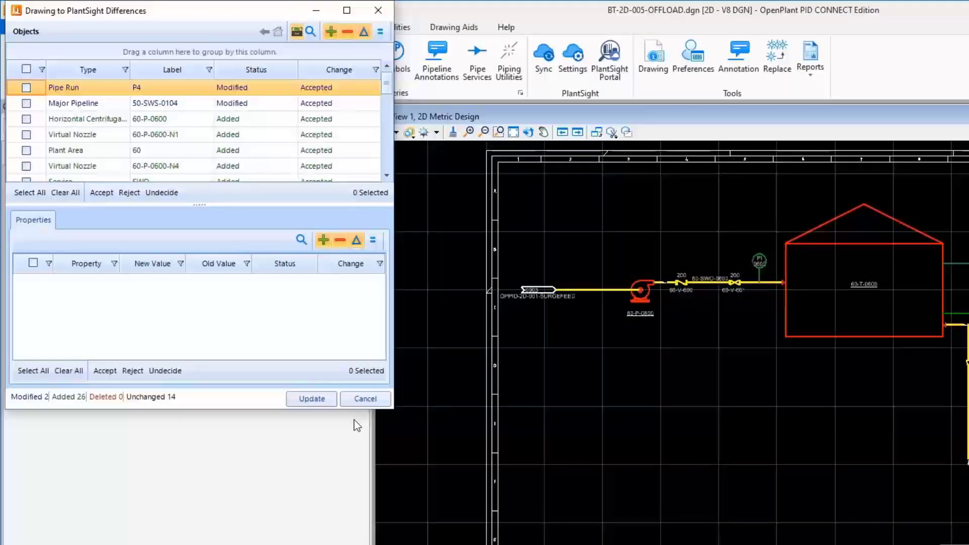
click(311, 398)
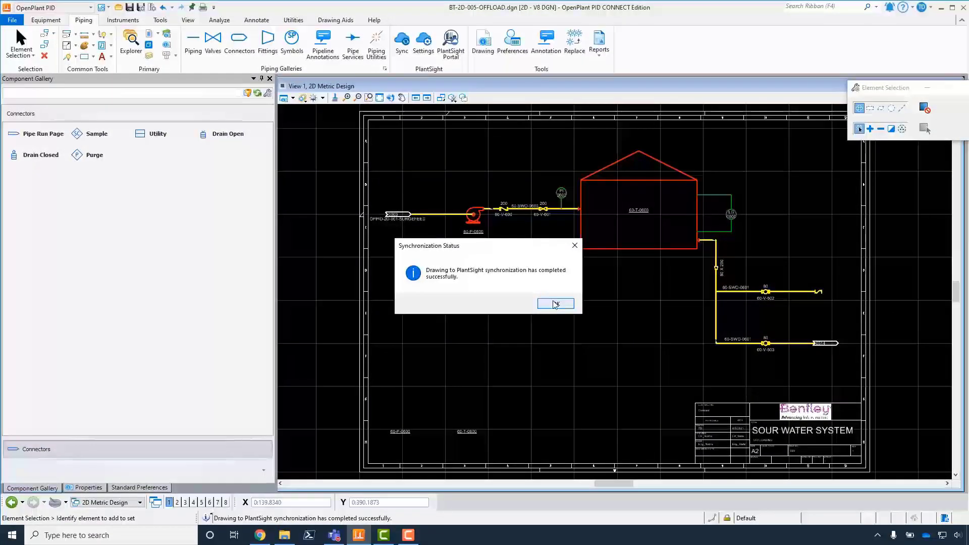
click(554, 303)
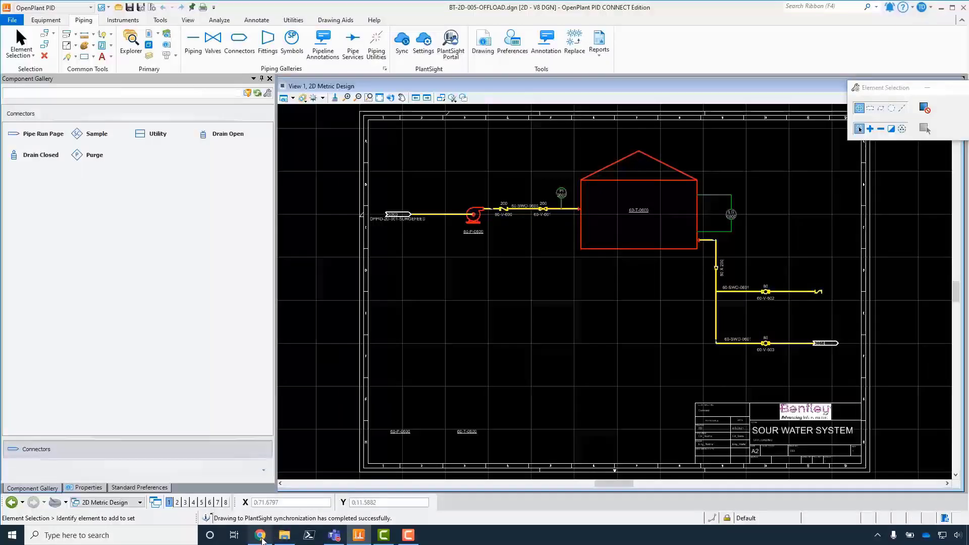
Refresh PlantSight's Equipment data, list the Vessel records and select tank 60-T-0600
click(259, 536)
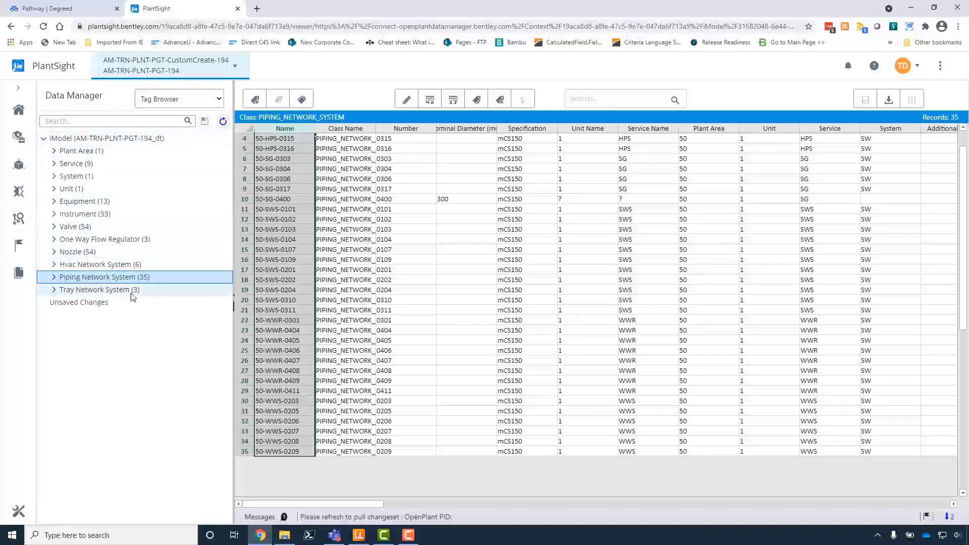
click(92, 201)
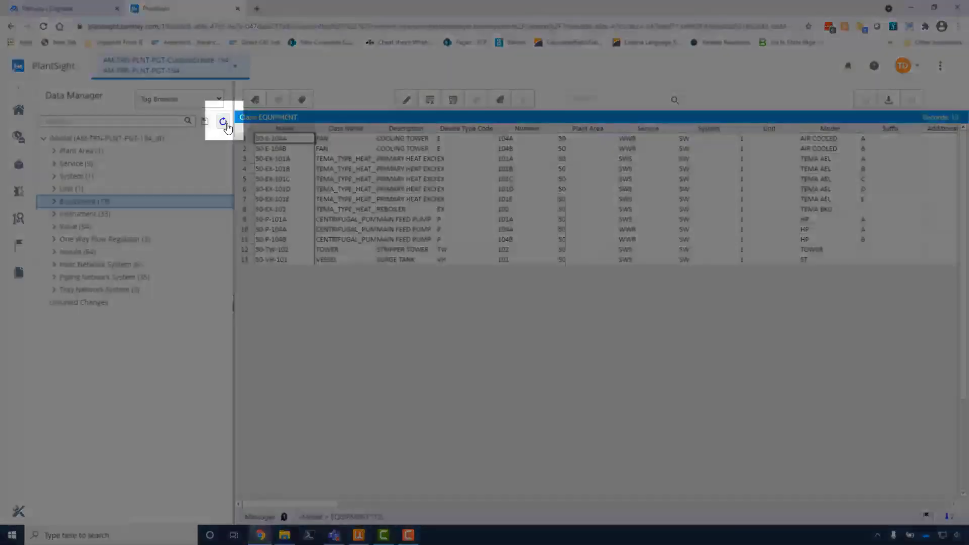
click(224, 123)
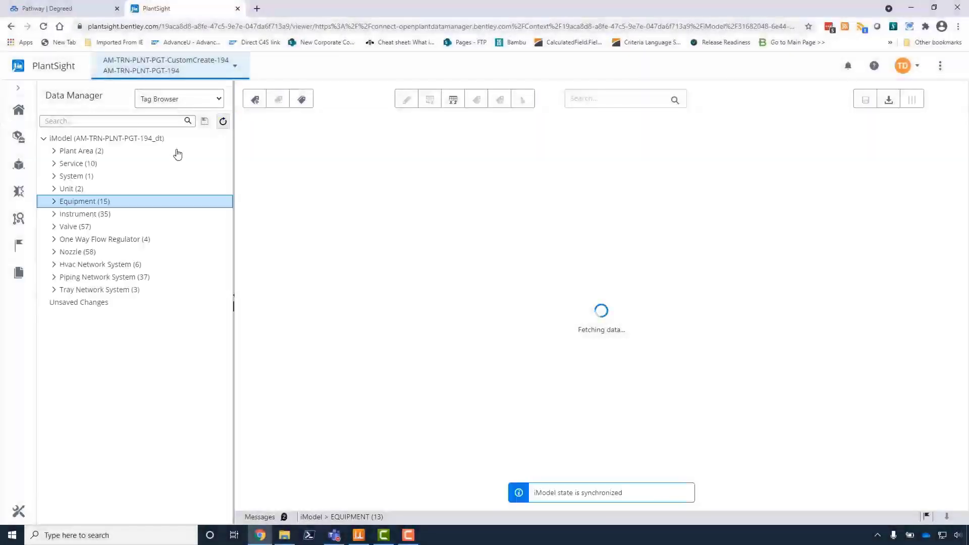
click(54, 202)
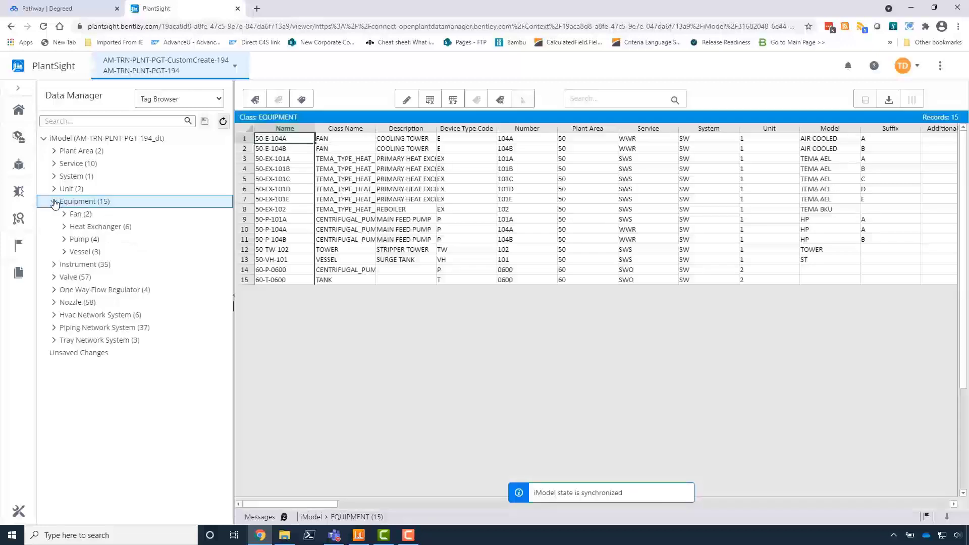
click(80, 255)
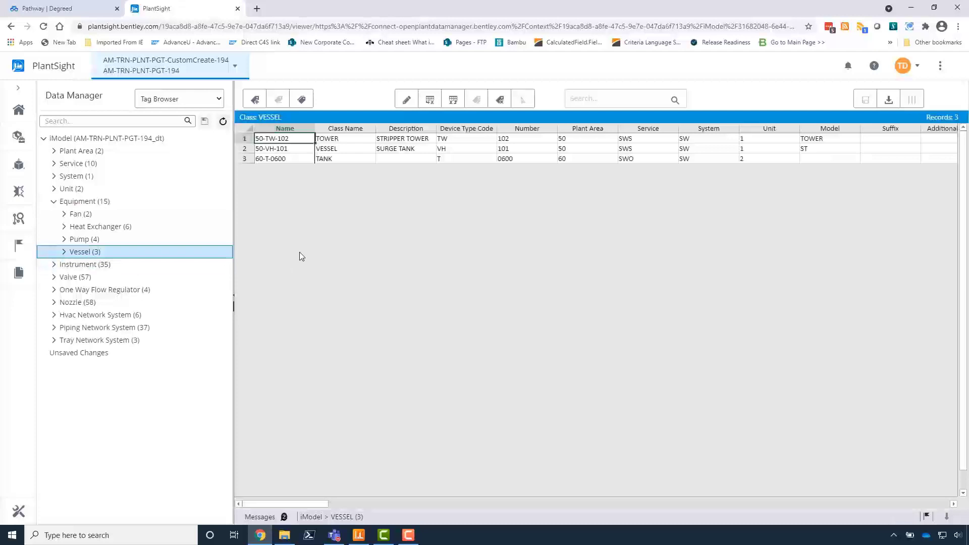
click(300, 161)
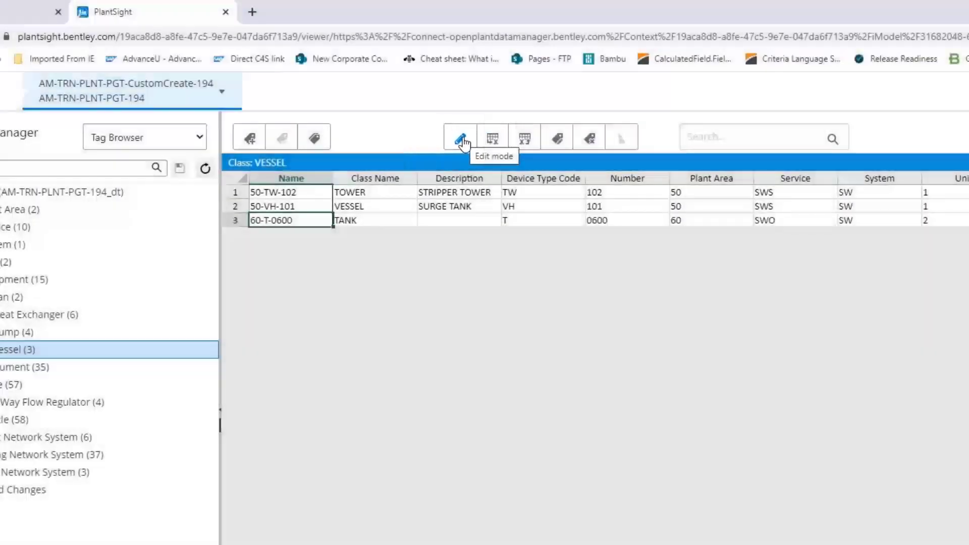
Set tank 60-T-0600's Description to OFFLOADING SURGE TANK, save, and list Vessels again
click(462, 141)
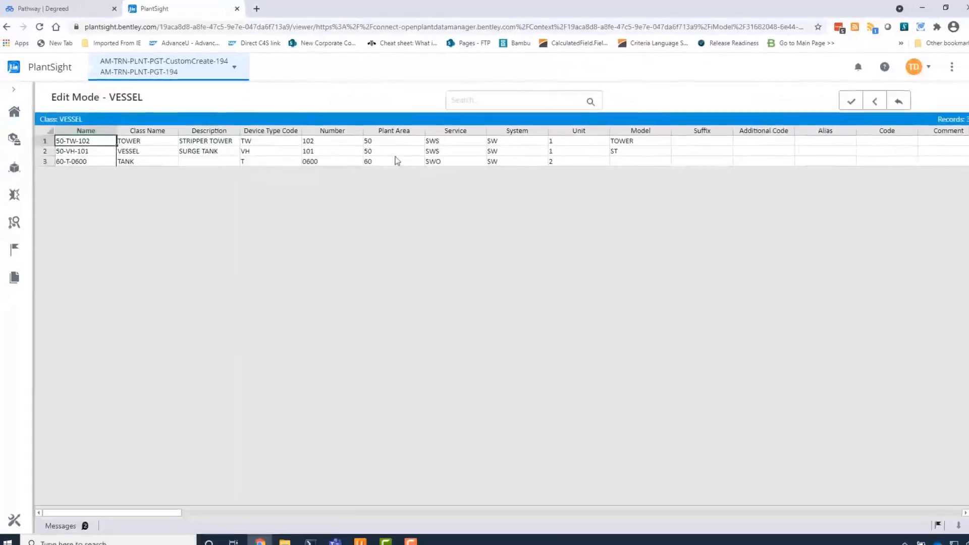
click(197, 160)
text(OFFLOAD)
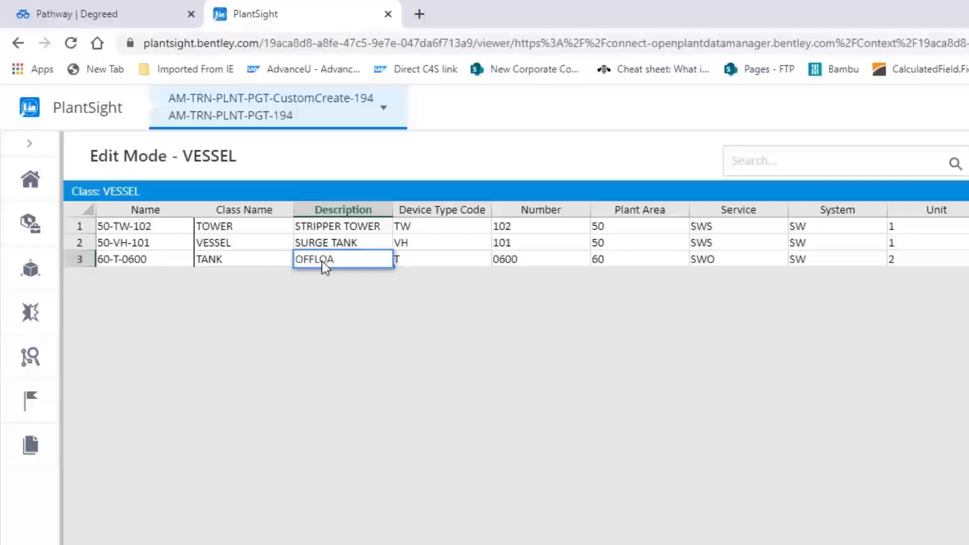
text(IN)
text(G SURGE TA)
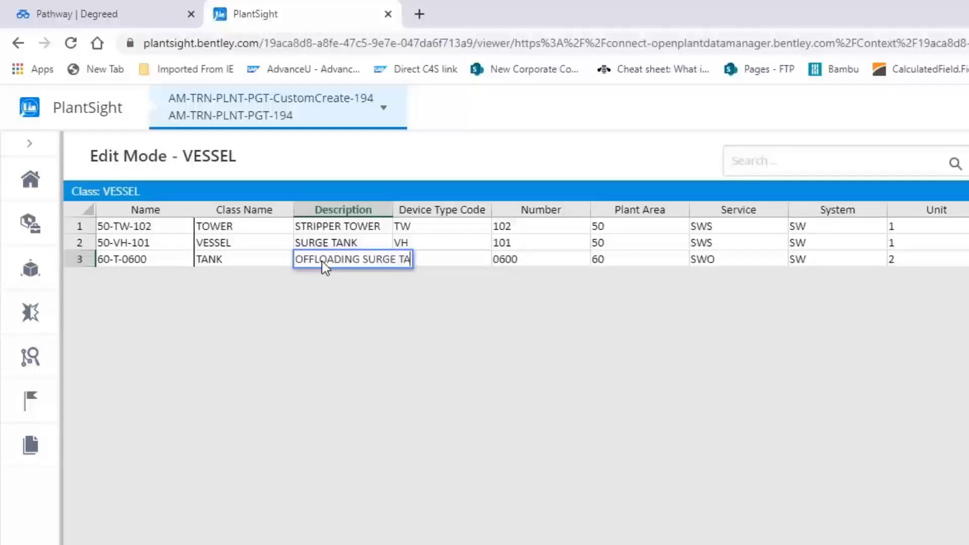
text(NK)
key(Tab)
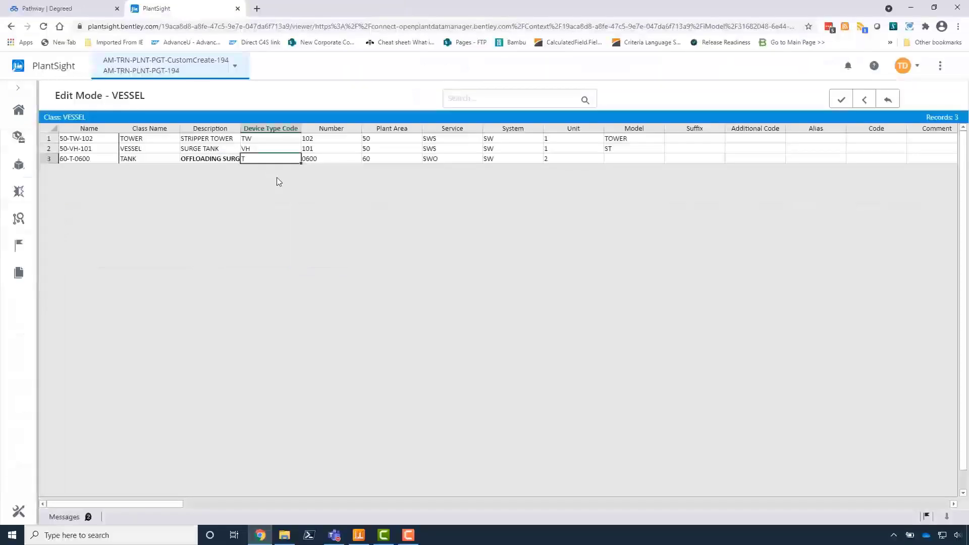
text(T)
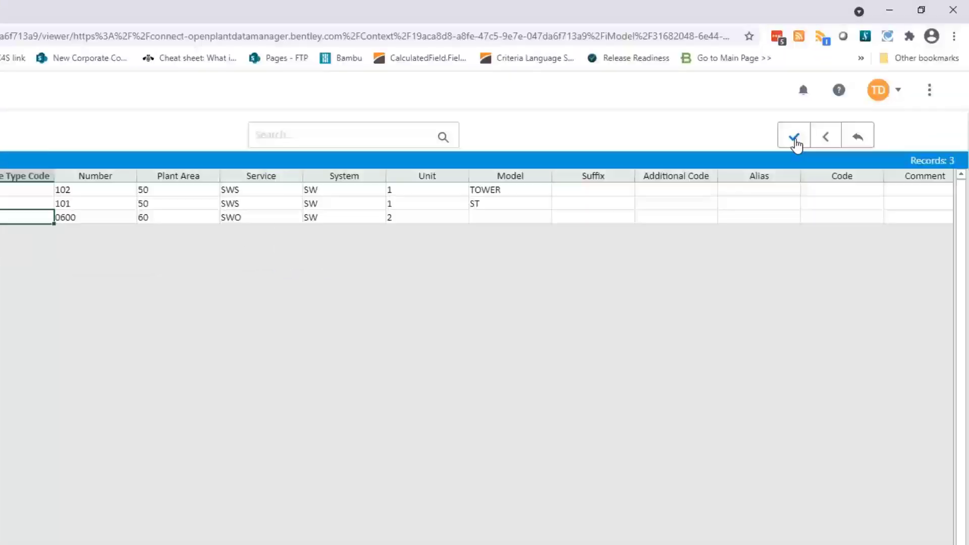
click(841, 101)
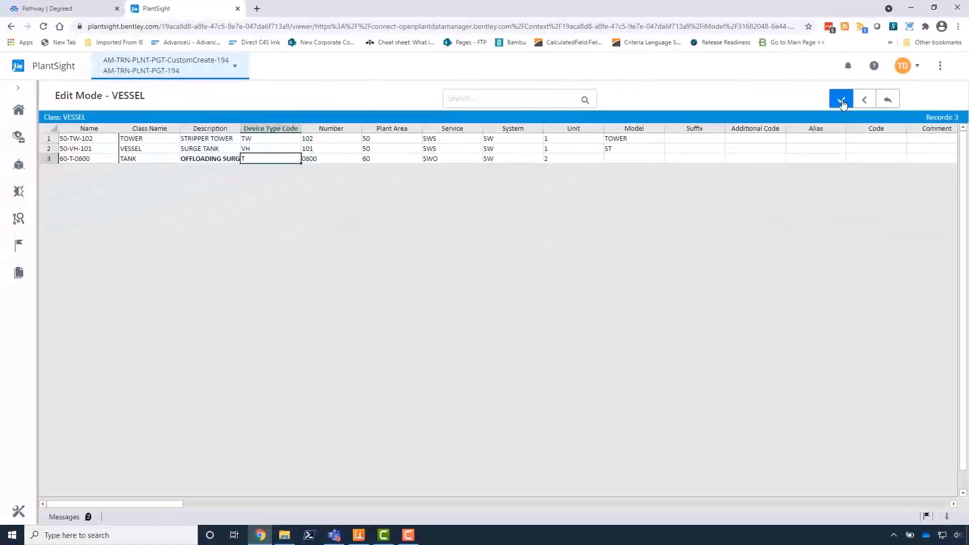
click(841, 101)
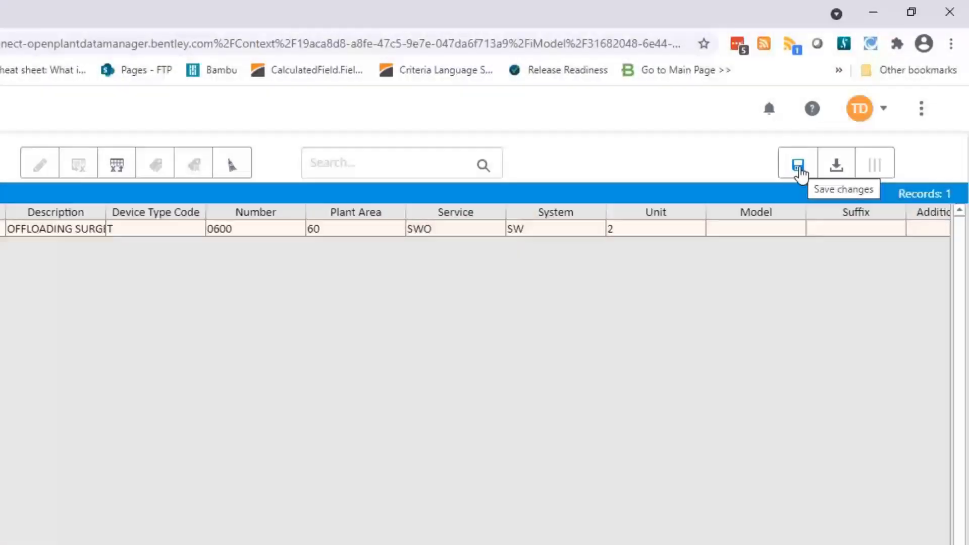
click(800, 173)
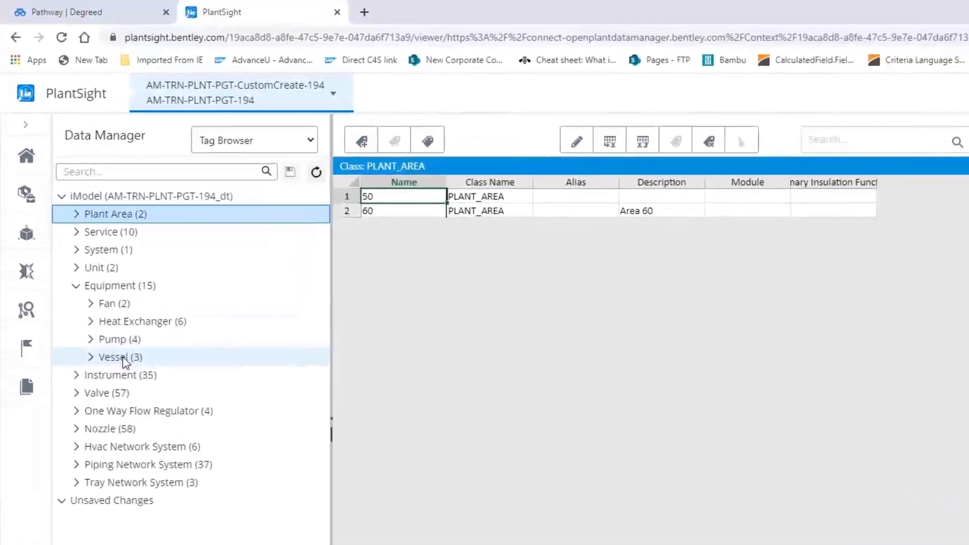
click(150, 253)
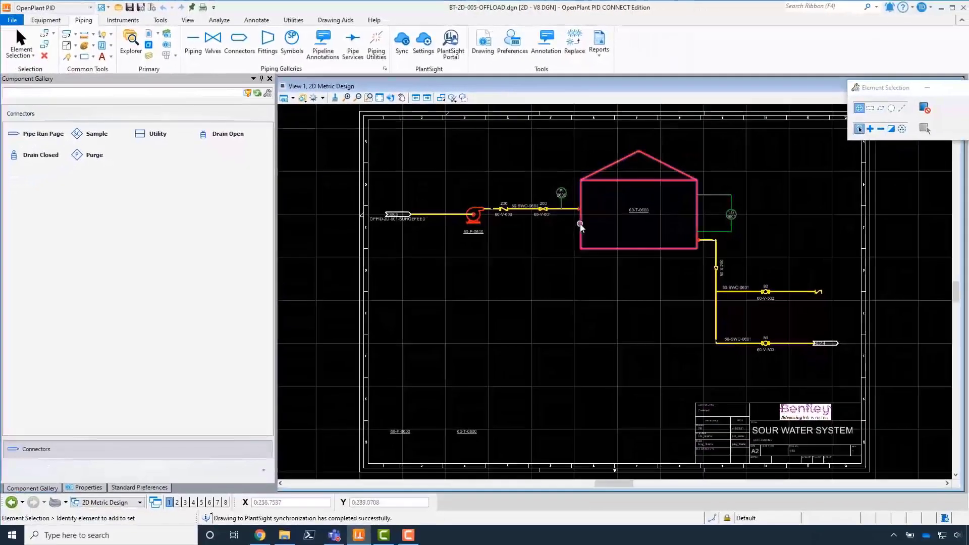
Review cone roof tank 60-T-0600's primary properties in the drawing
click(584, 228)
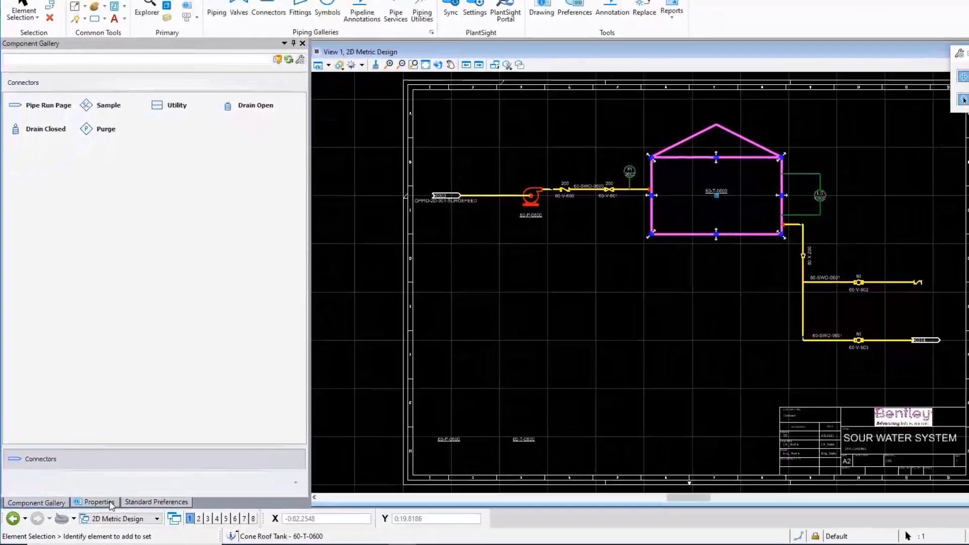
click(98, 487)
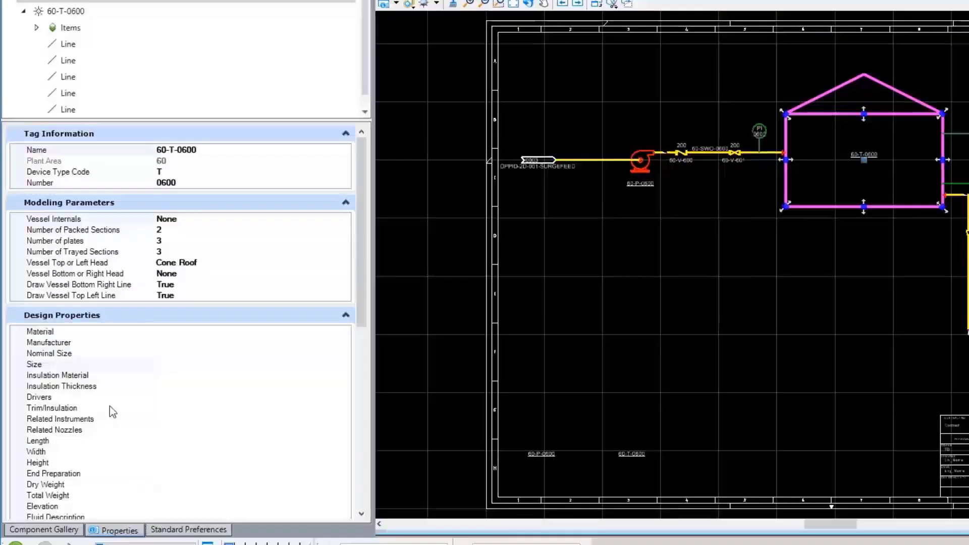
click(94, 320)
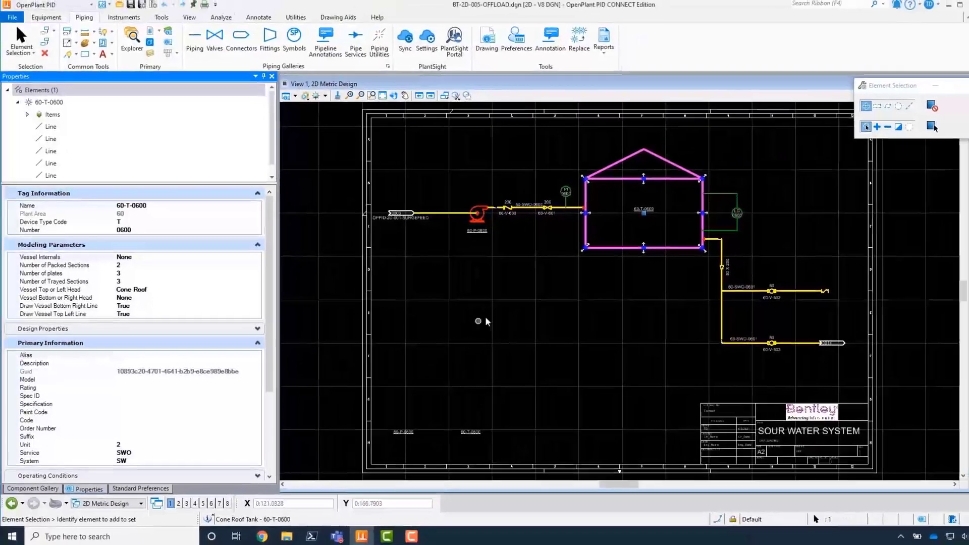
click(560, 356)
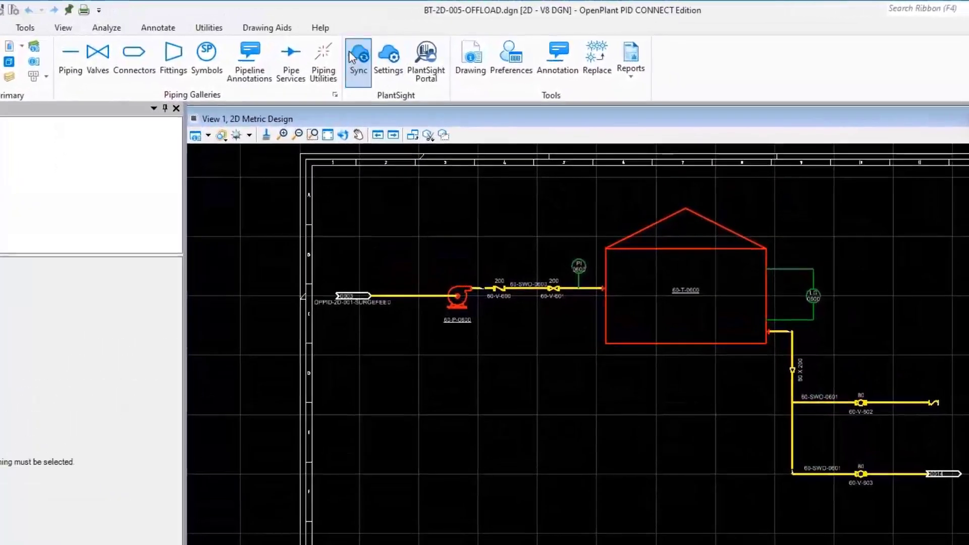
Sync PlantSight to the drawing, accepting the Cone Roof Tank description change
click(349, 51)
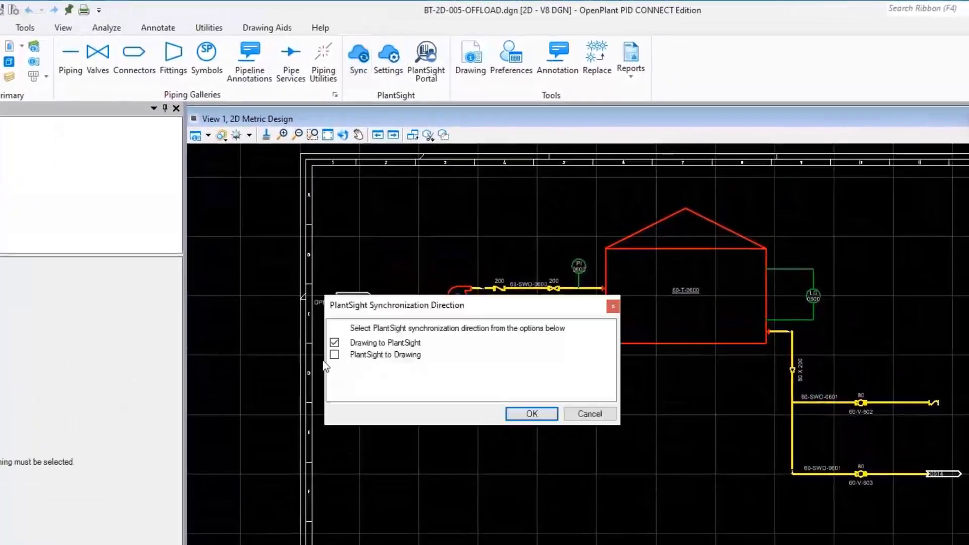
click(333, 357)
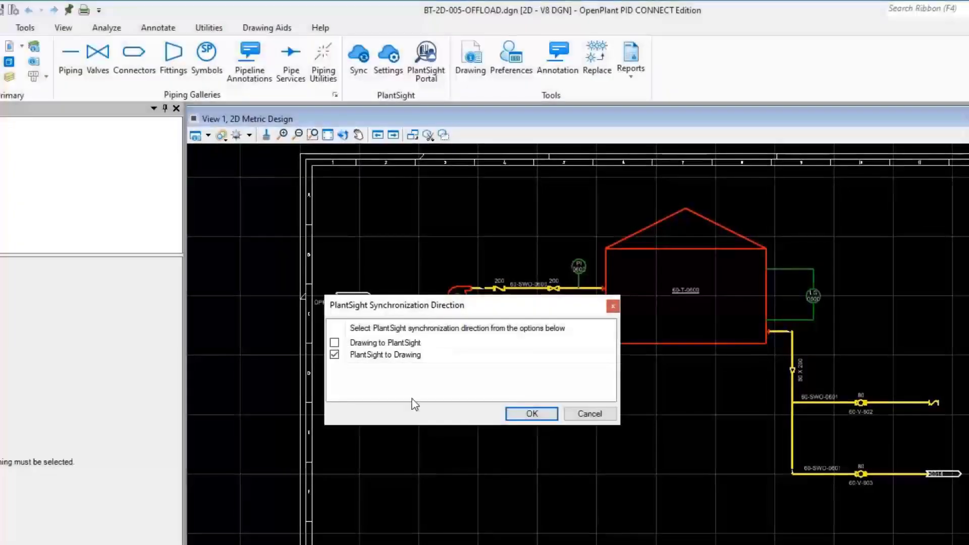
click(529, 415)
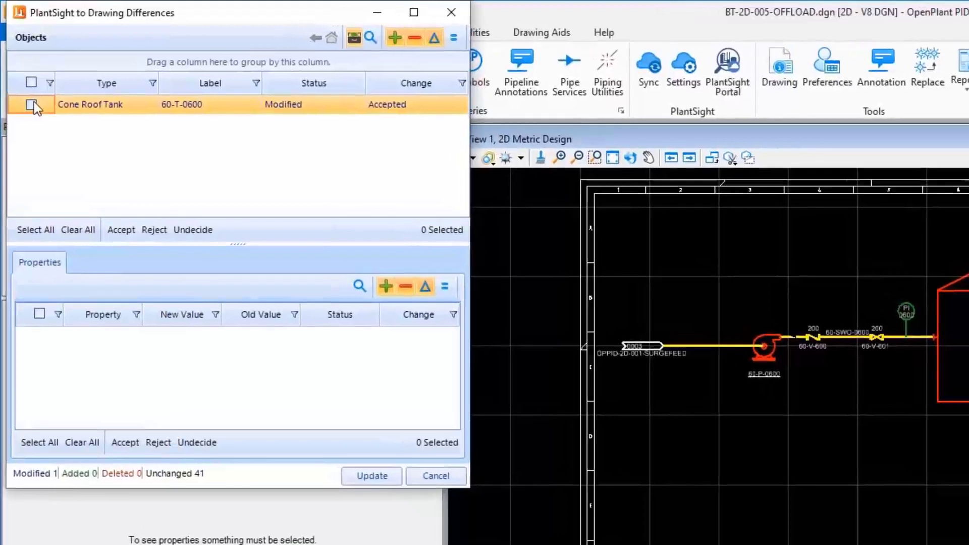
click(31, 105)
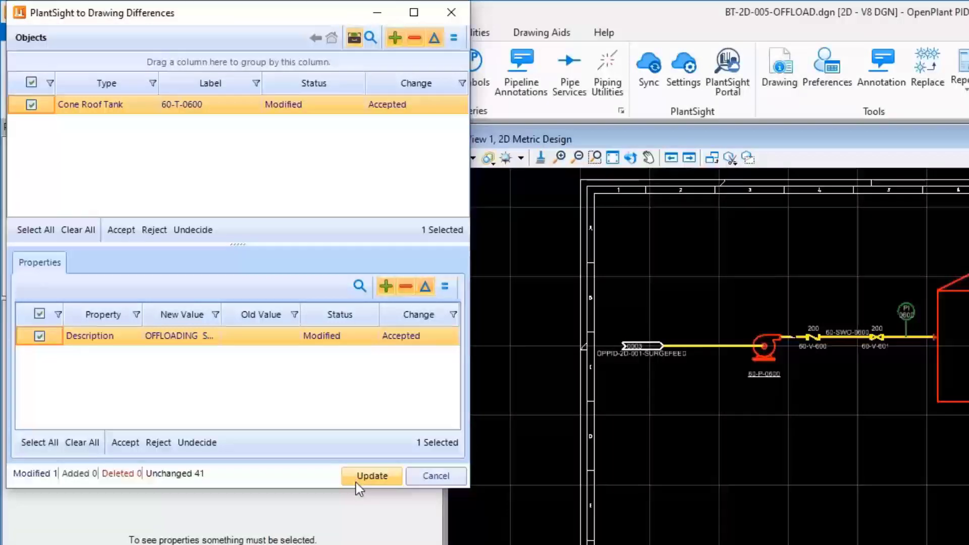
click(355, 482)
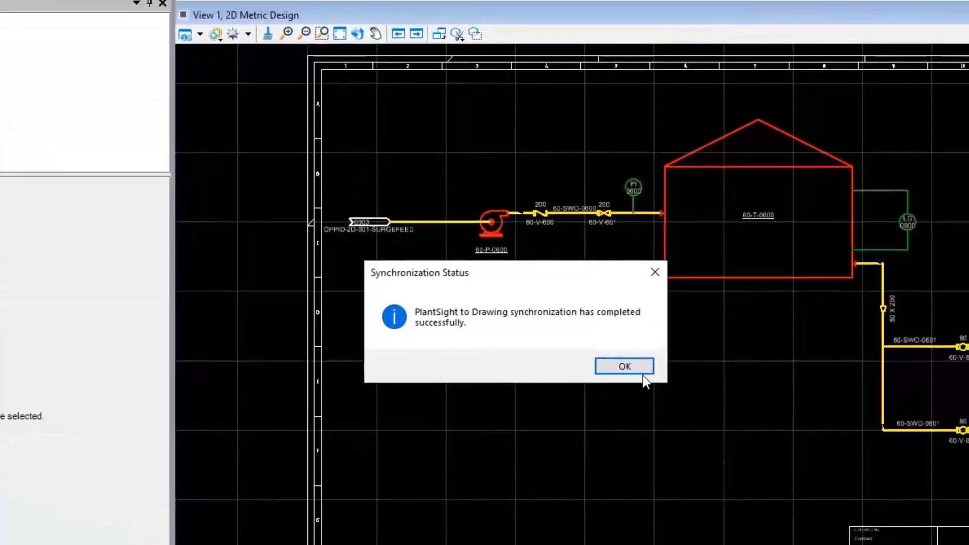
Confirm tank 60-T-0600's drawing Description now reads OFFLOADING SURGE TANK
click(718, 406)
click(660, 261)
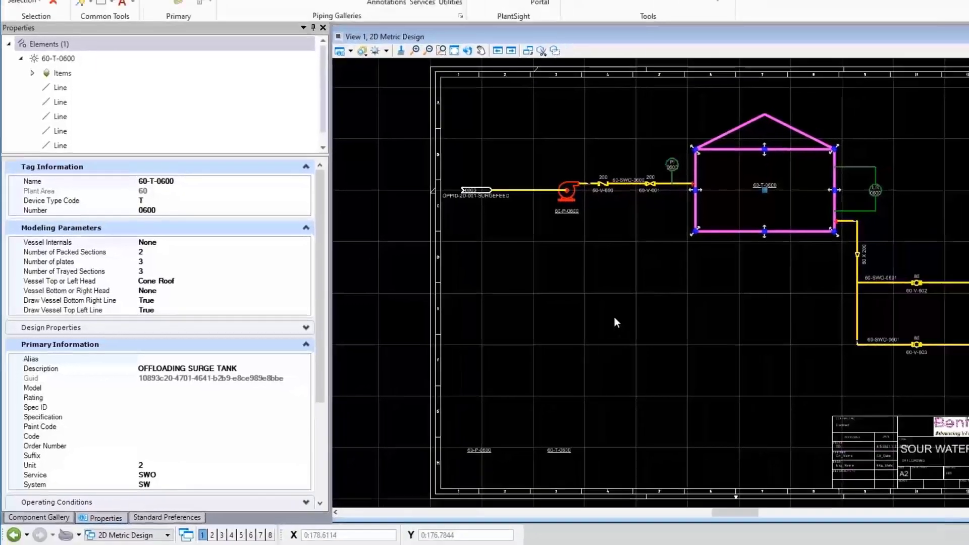
click(521, 319)
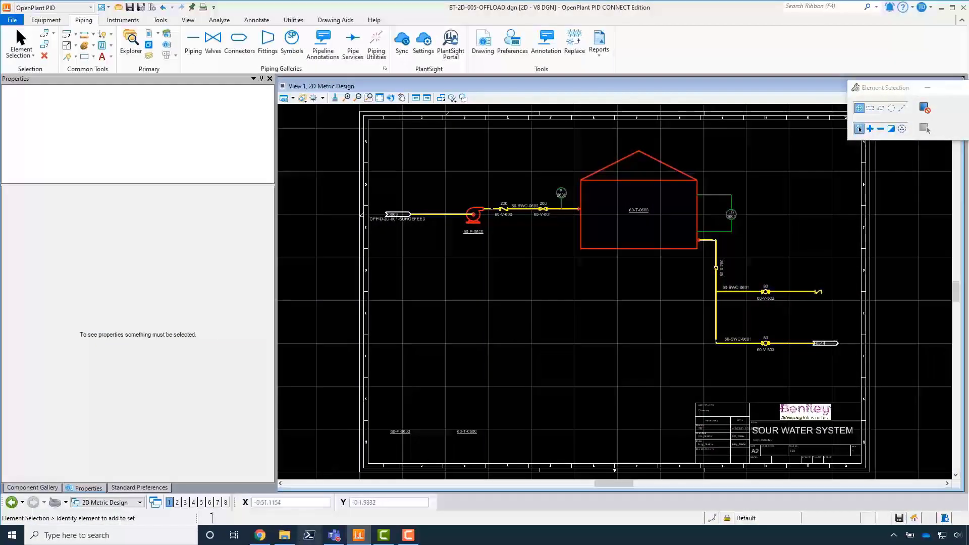
mouse_move(260, 534)
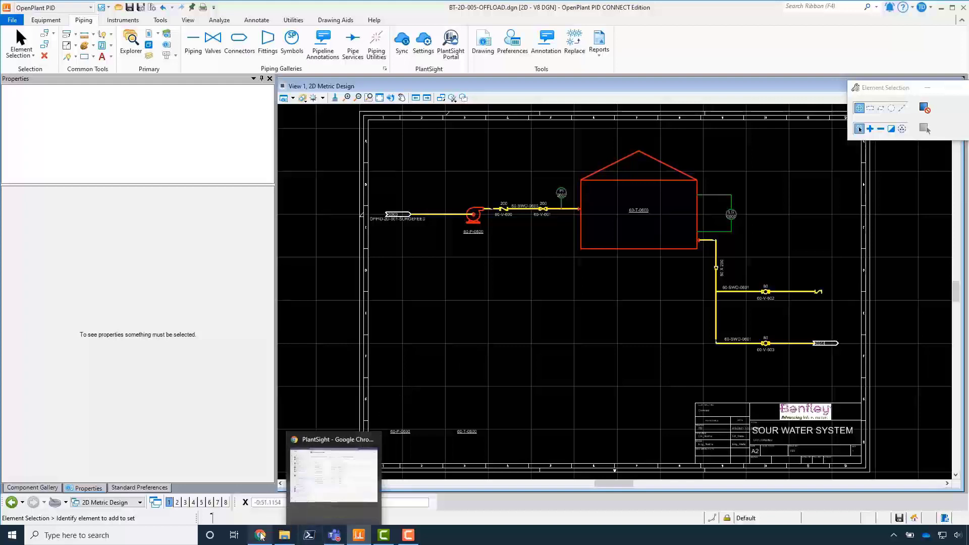
Open diagram BT-2D-005-OFFLOAD in PlantSight's visualizer, fitted to the view
click(264, 505)
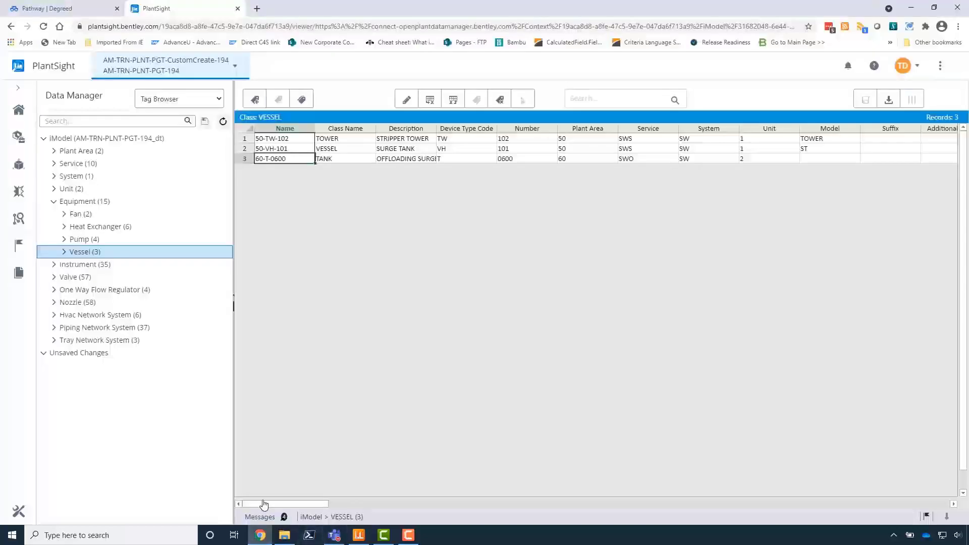
click(20, 165)
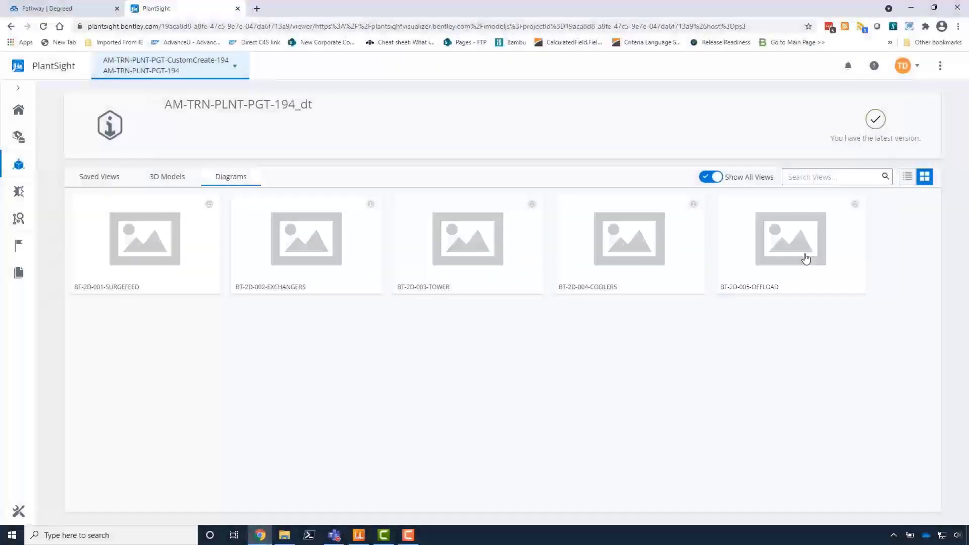
click(806, 259)
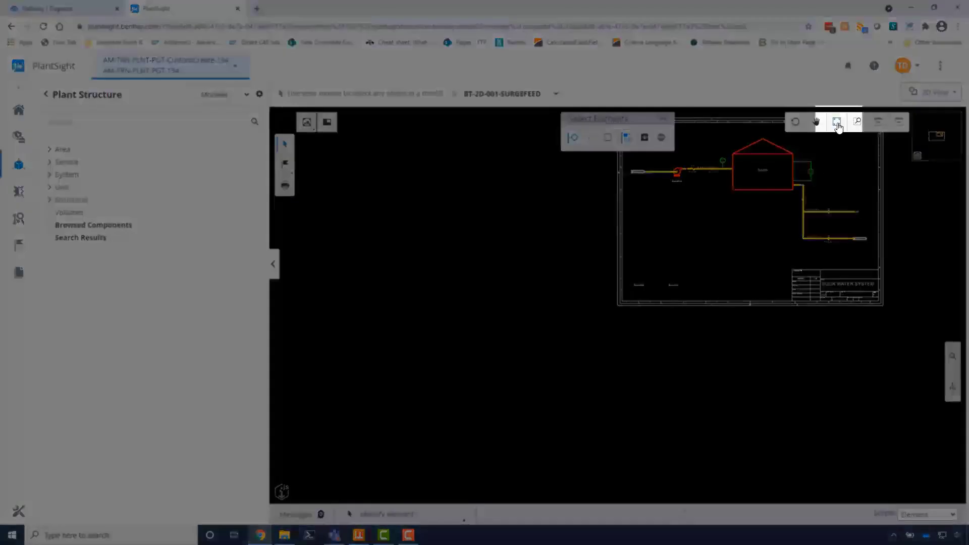
click(836, 124)
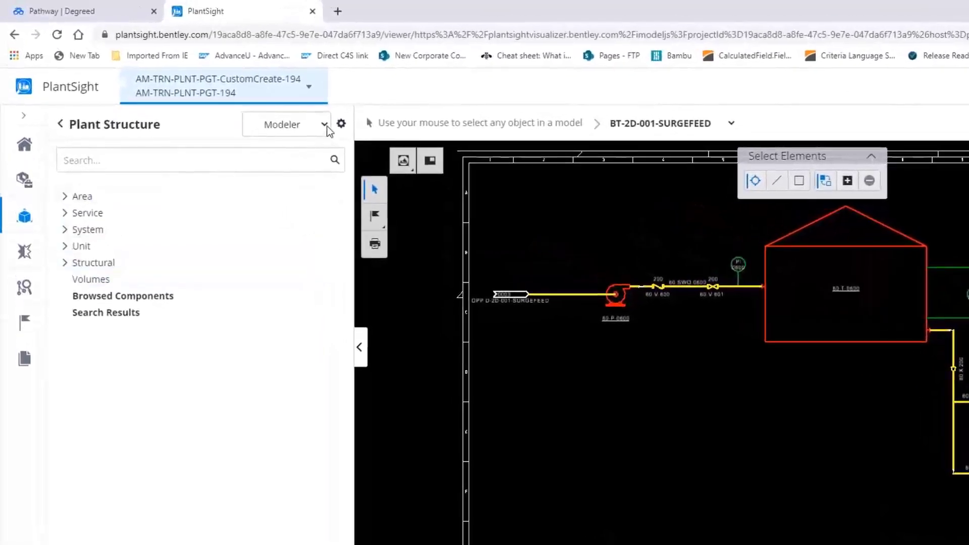
Switch the structure tree to PID and select tank 60-T-0600 under BT-2D-005-OFFLOAD
click(324, 125)
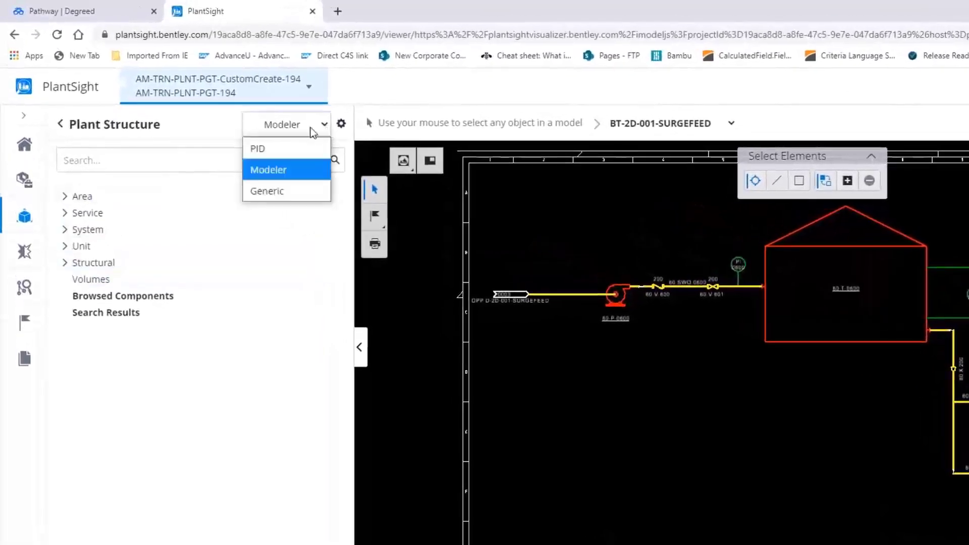
click(267, 153)
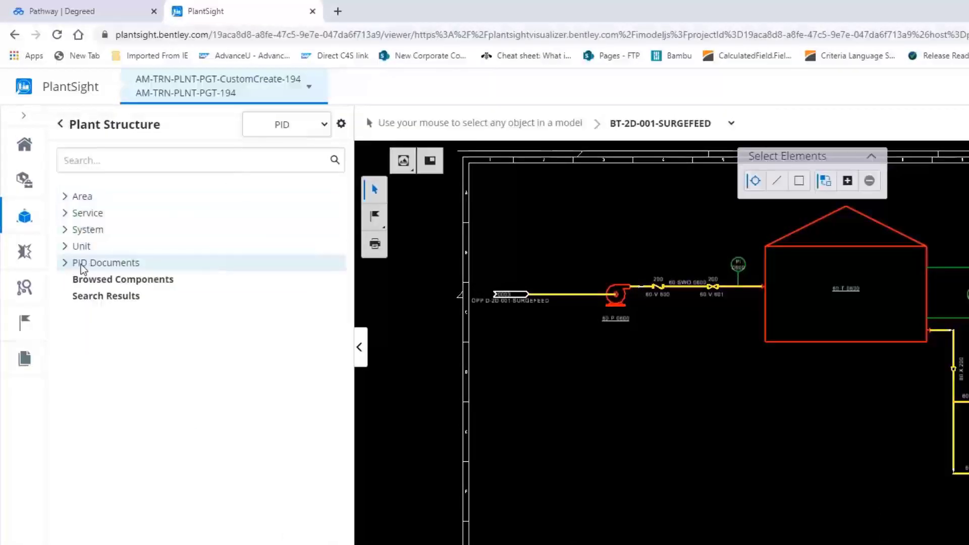
click(66, 266)
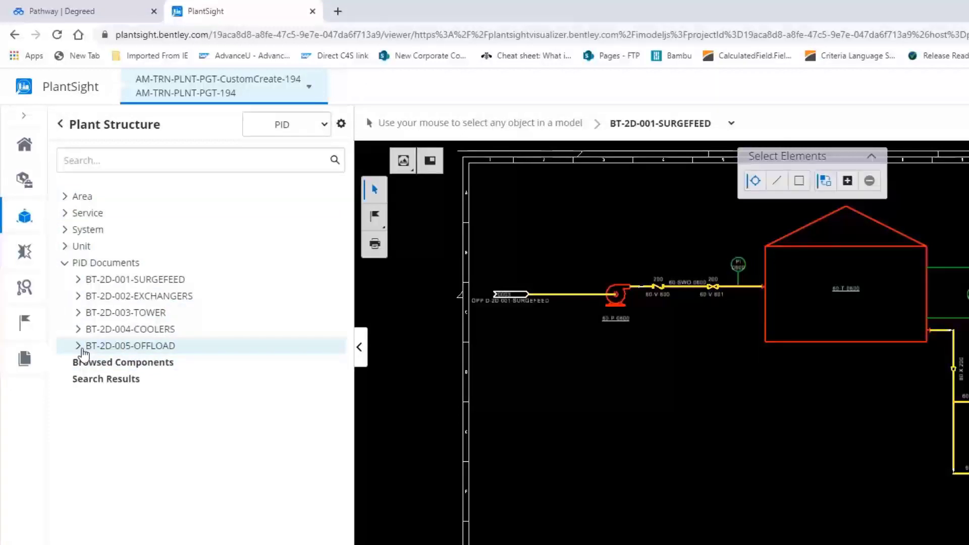
click(79, 347)
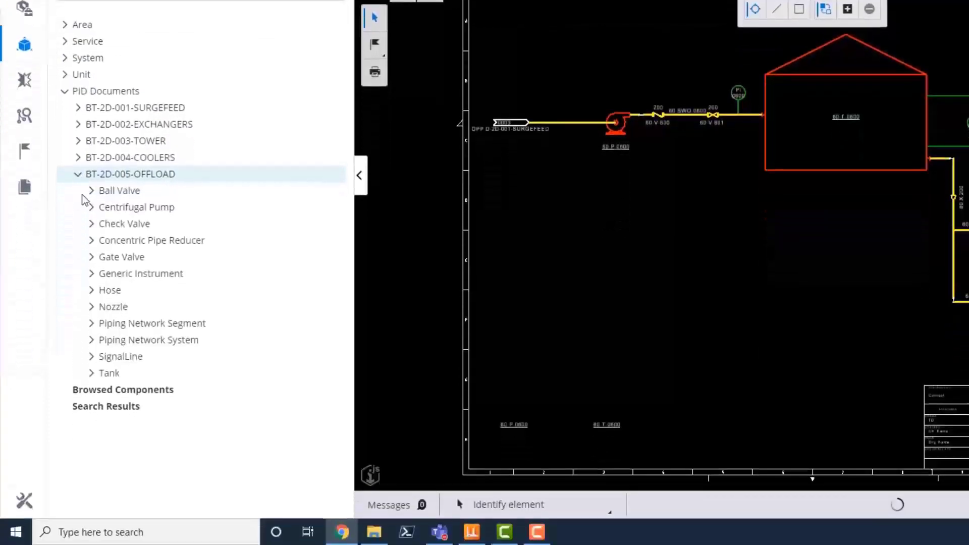
click(91, 373)
click(140, 395)
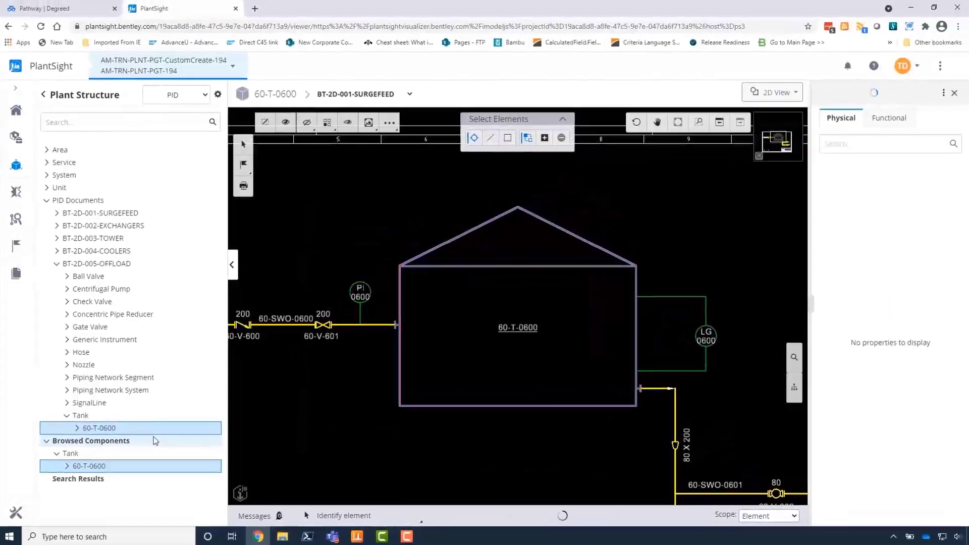
Show the tank's functional properties, then select gate valve 60-V-601 in the diagram
click(889, 117)
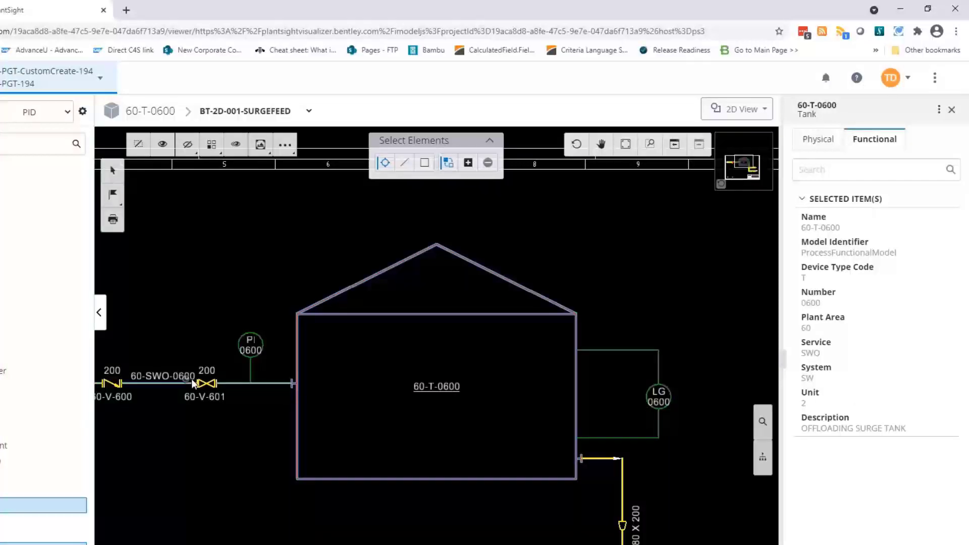
click(209, 383)
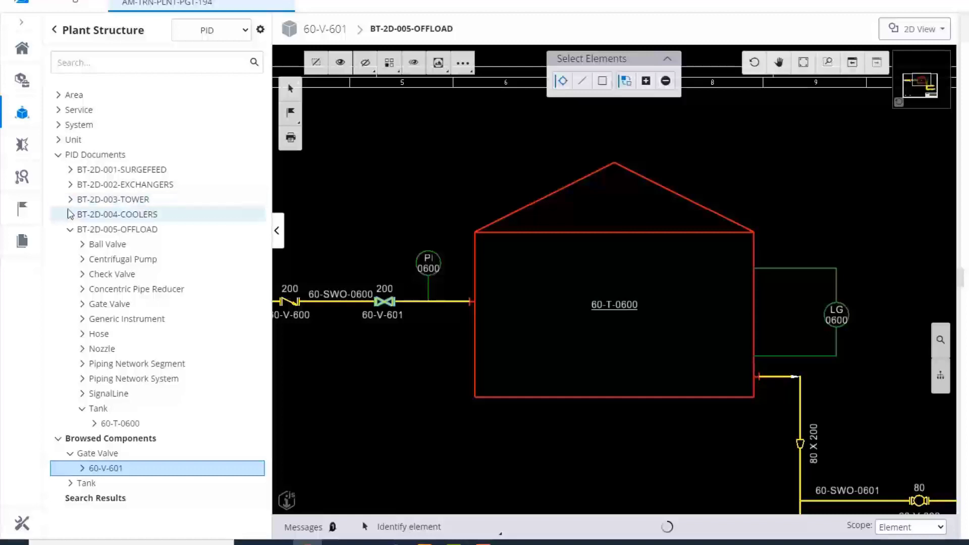
scroll(395, 353, down, 3)
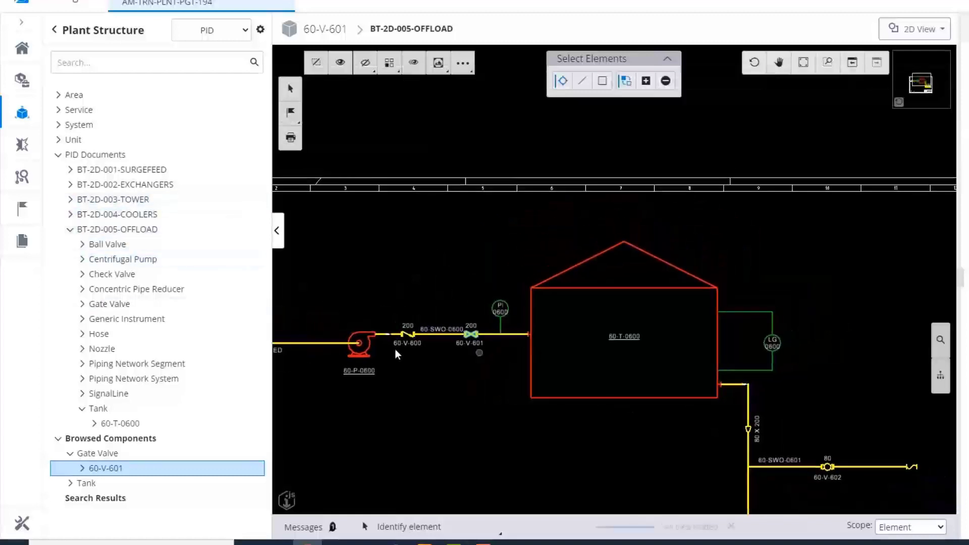
scroll(394, 360, down, 1)
scroll(289, 339, up, 2)
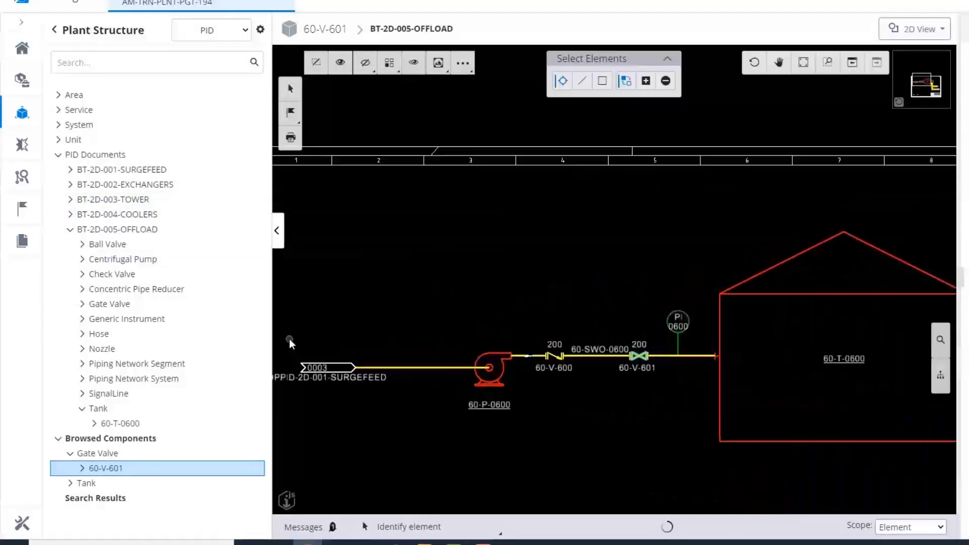
scroll(289, 339, up, 2)
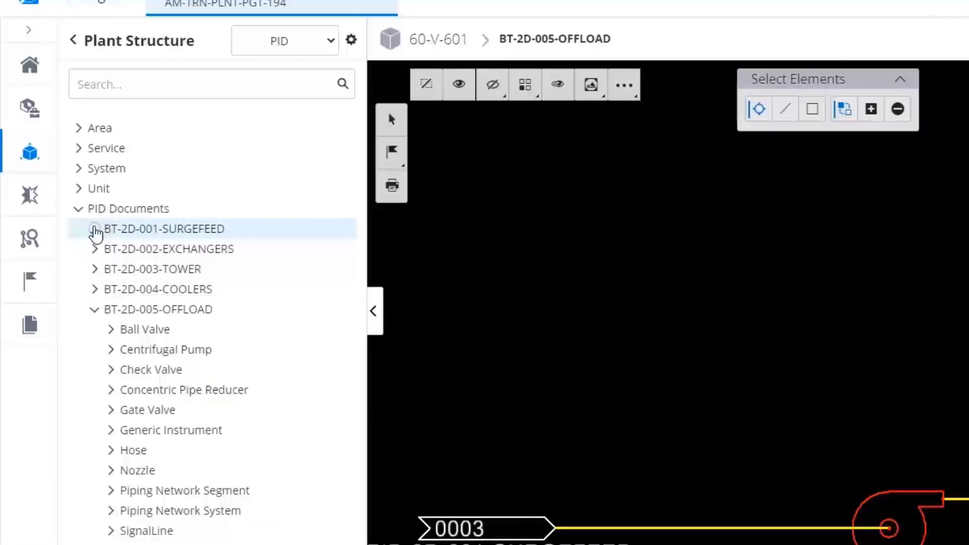
Inspect pipeline 50-SWS-0104 on SURGEFEED, then centrifugal pump 60-P-0600 on OFFLOAD
click(95, 230)
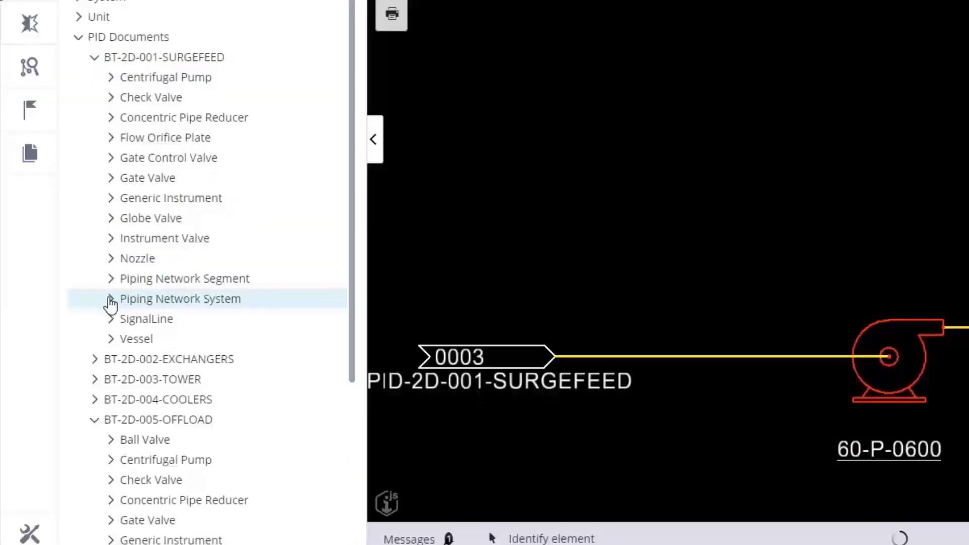
click(111, 300)
click(163, 380)
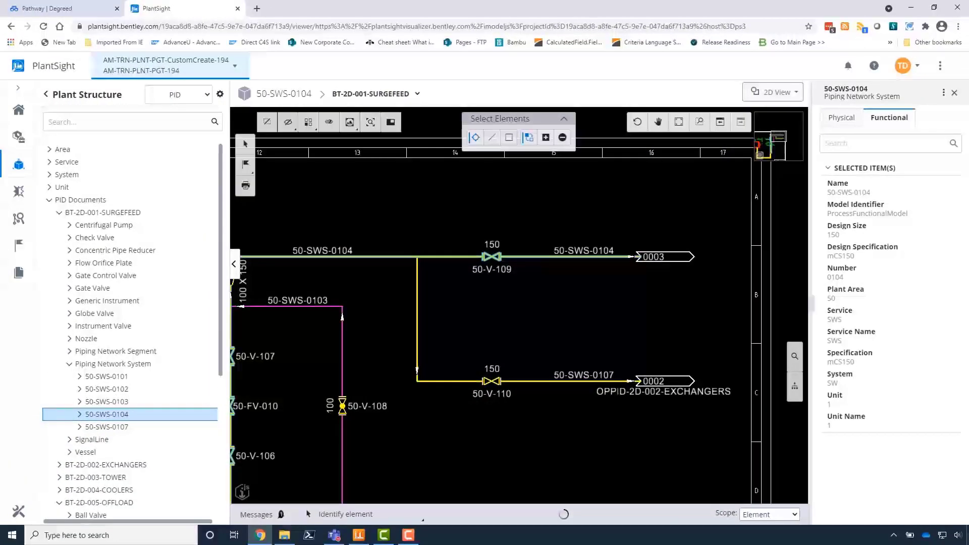
scroll(77, 463, down, 3)
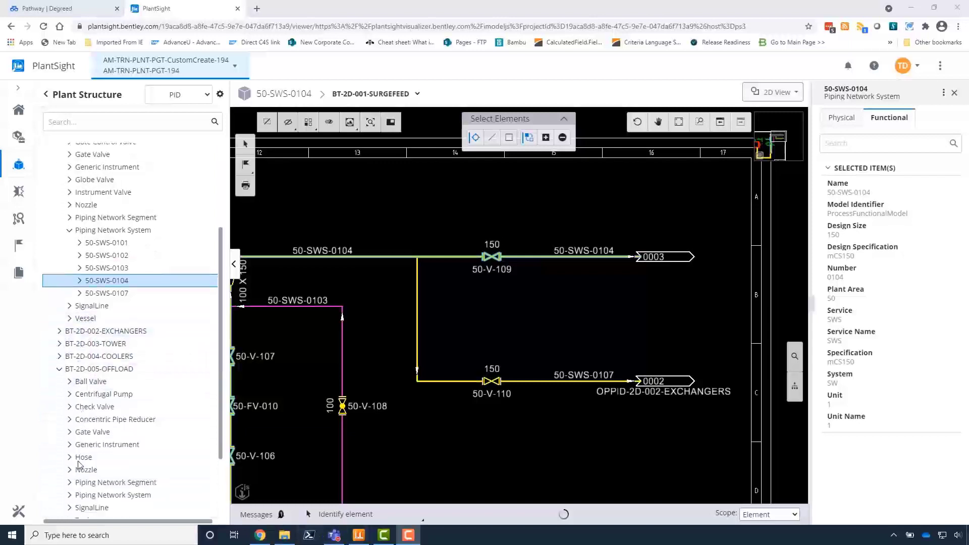
scroll(78, 463, down, 2)
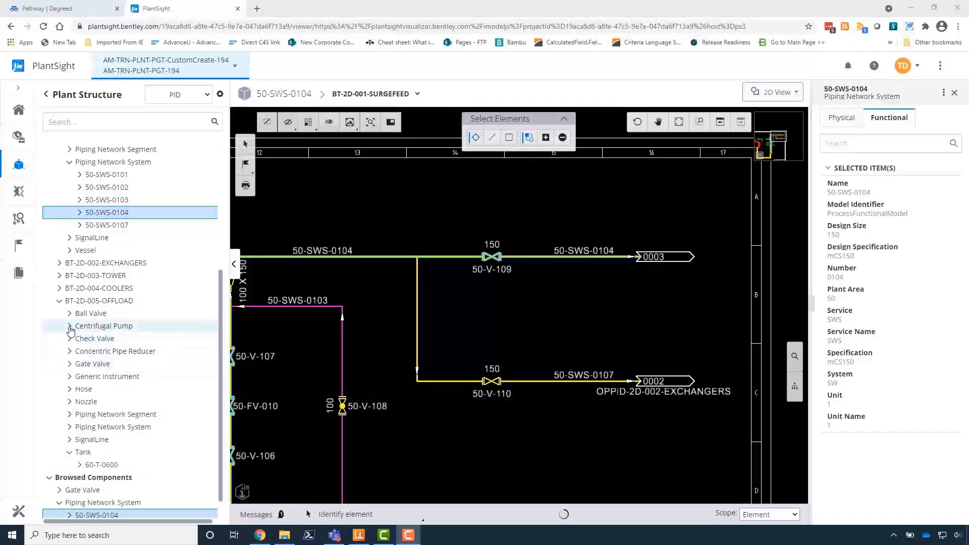
click(69, 326)
click(104, 338)
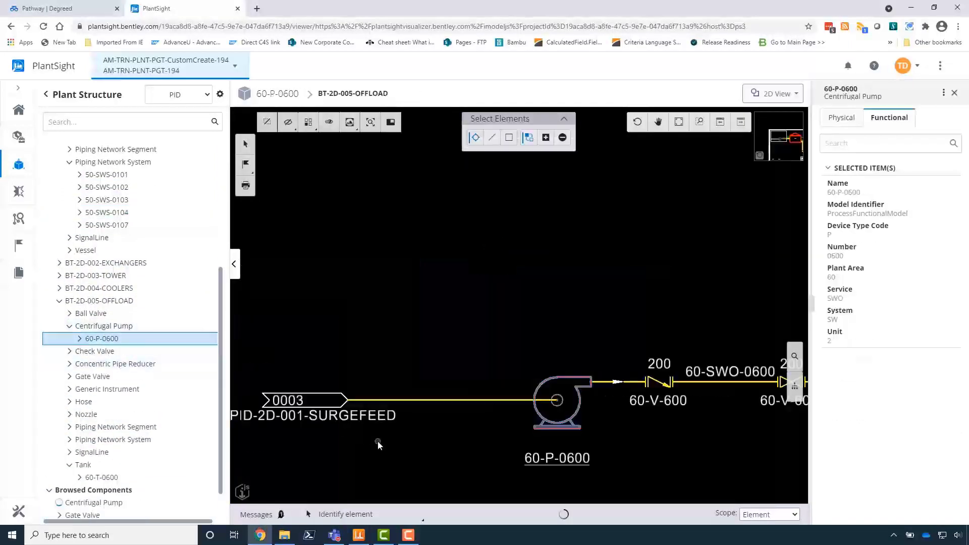